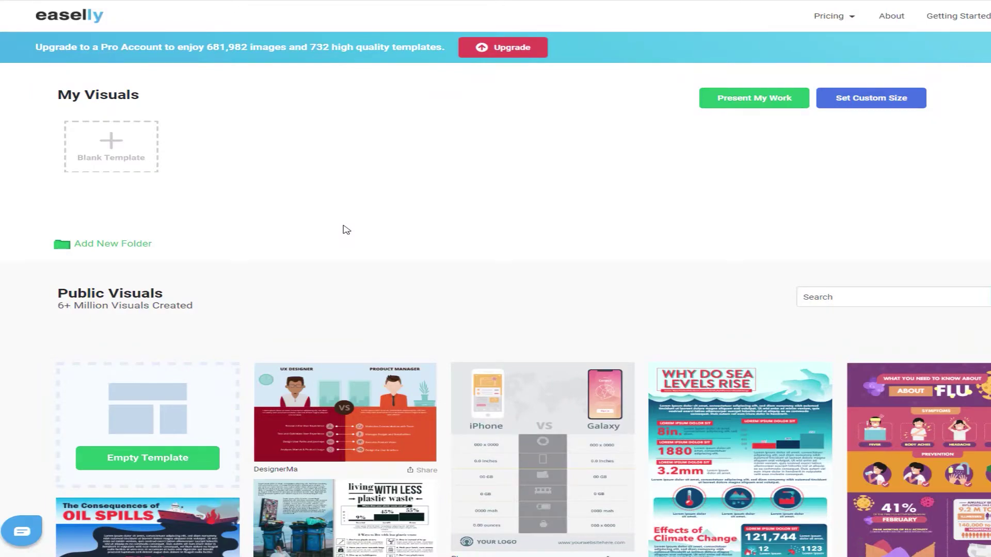
Browse Easelly's Public Visuals and Community Infographics, then start an empty template
scroll(346, 230, "down", 7)
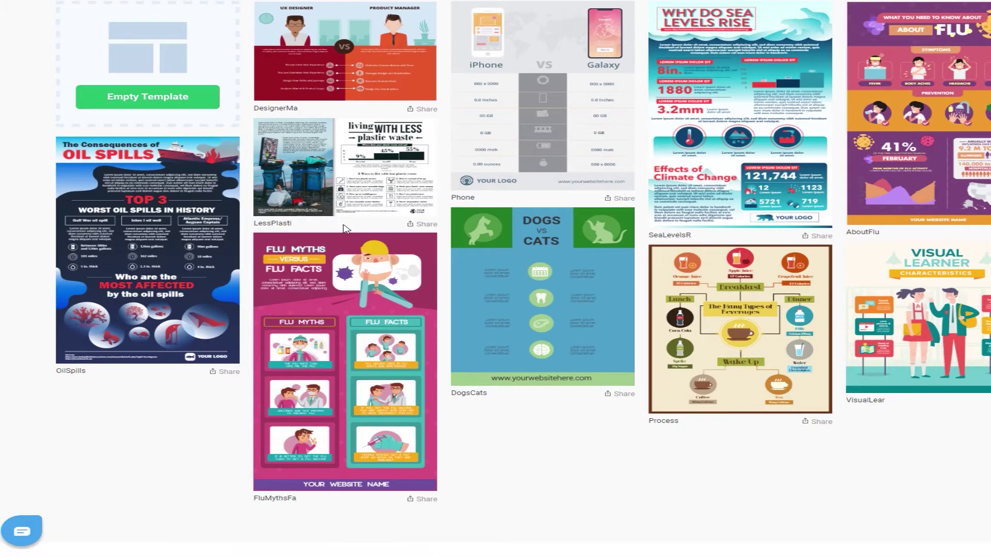
scroll(346, 229, "down", 5)
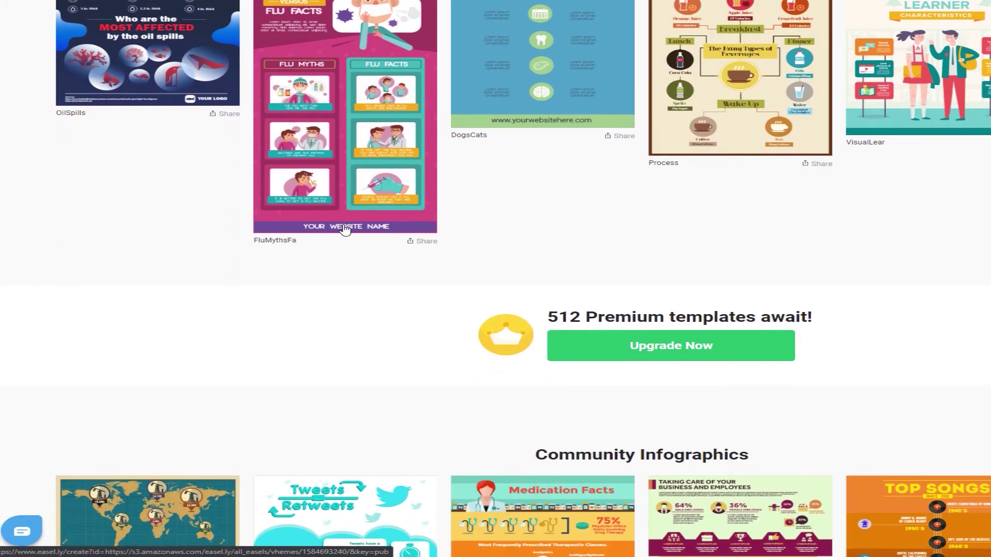
scroll(345, 229, "down", 6)
scroll(344, 230, "down", 2)
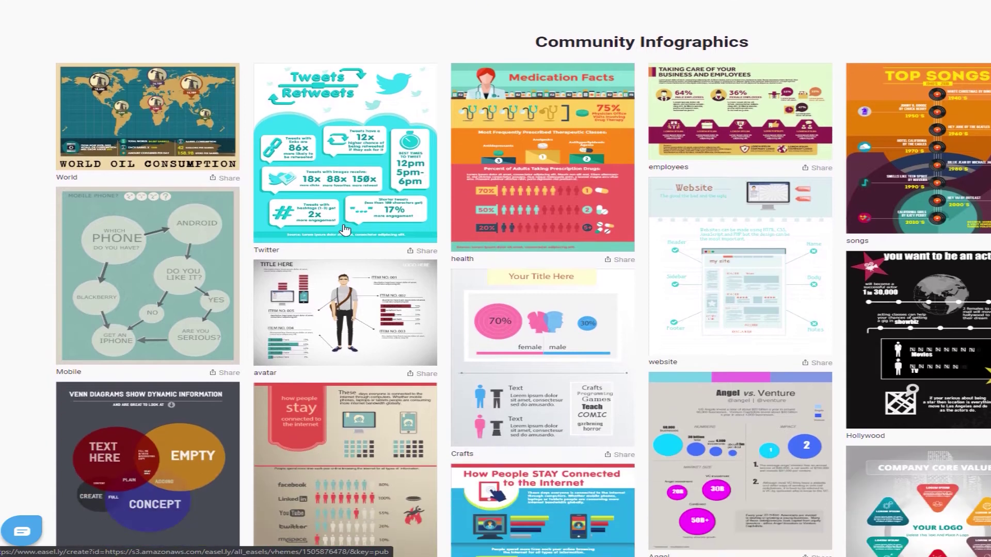
scroll(345, 230, "down", 4)
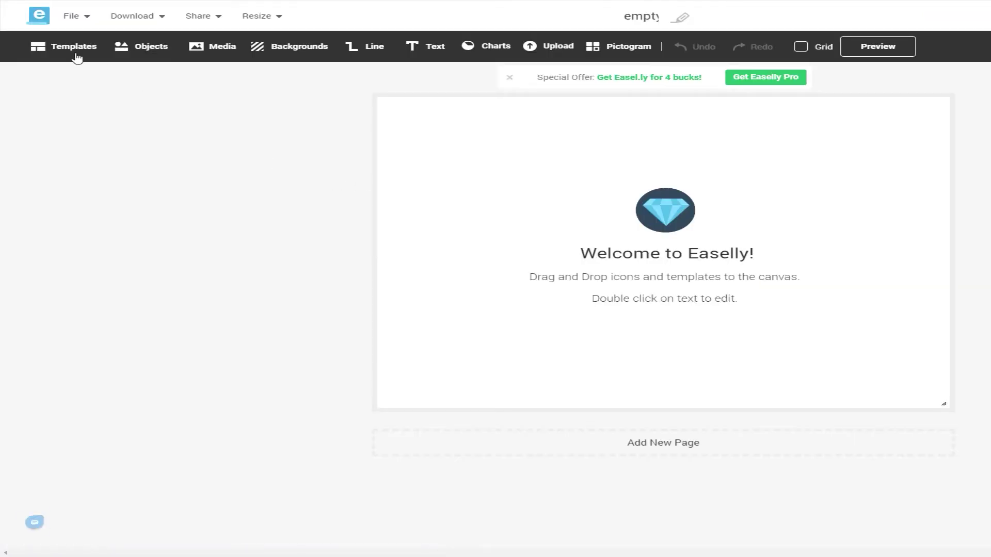
left_click(75, 53)
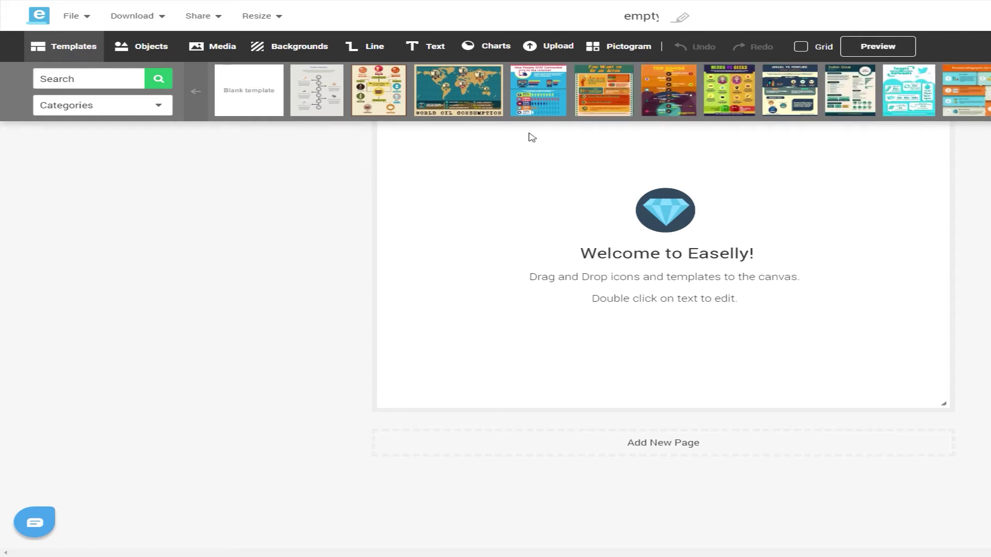
Place the World Oil Consumption template on the canvas and select its North America oil pin
left_click_drag(478, 105, 592, 237)
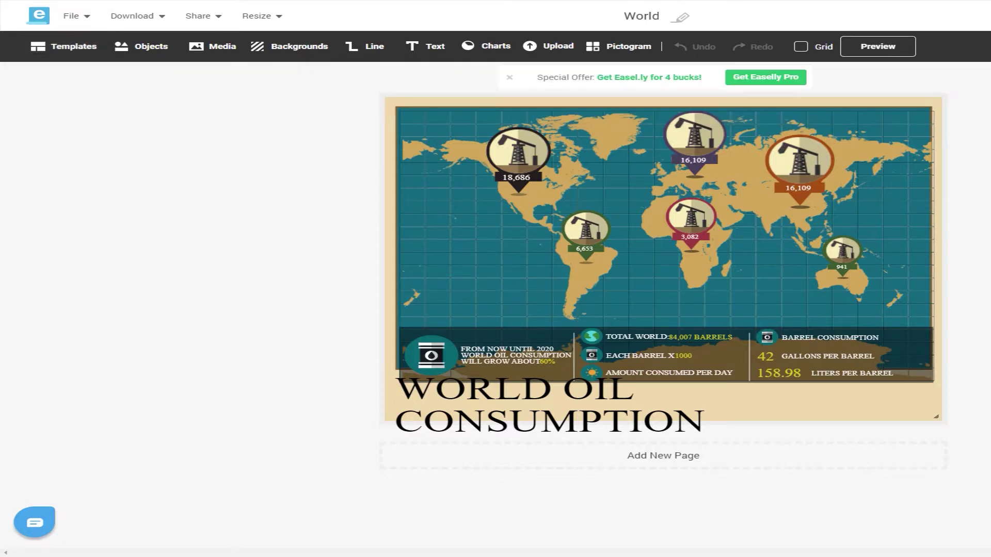
left_click(522, 156)
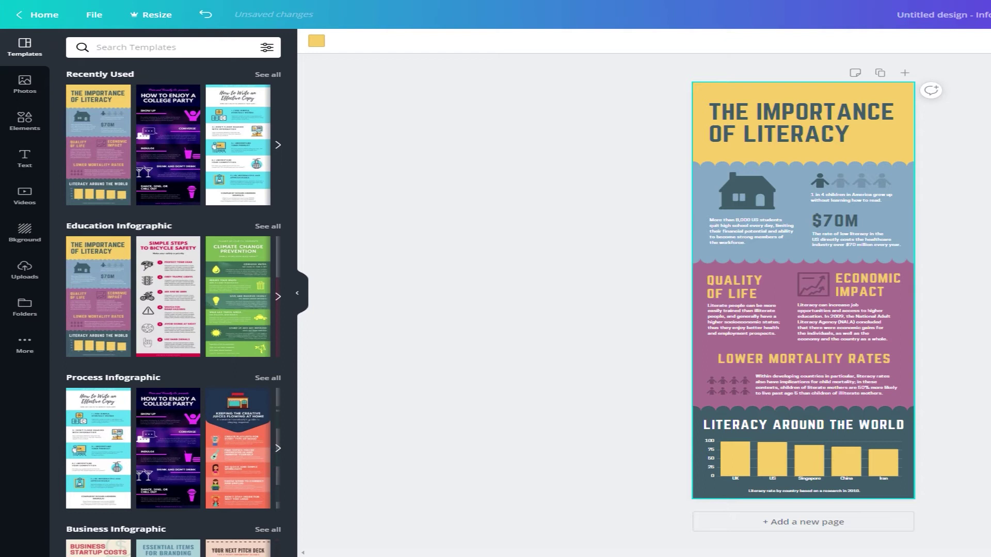
Zoom into The Importance of Literacy infographic and scroll down through its sections
key("ctrl+plus")
scroll(759, 301, "up", 5)
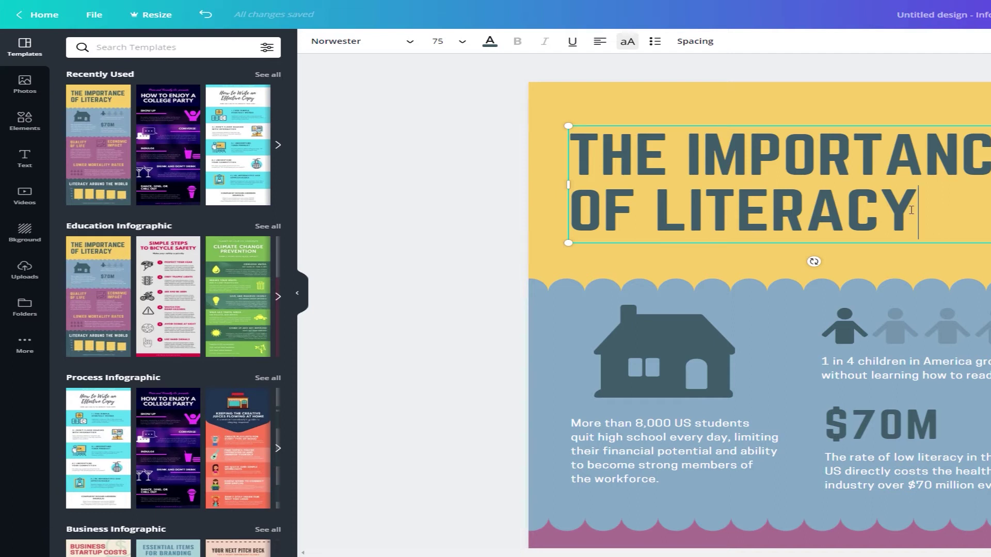
scroll(935, 231, "down", 5)
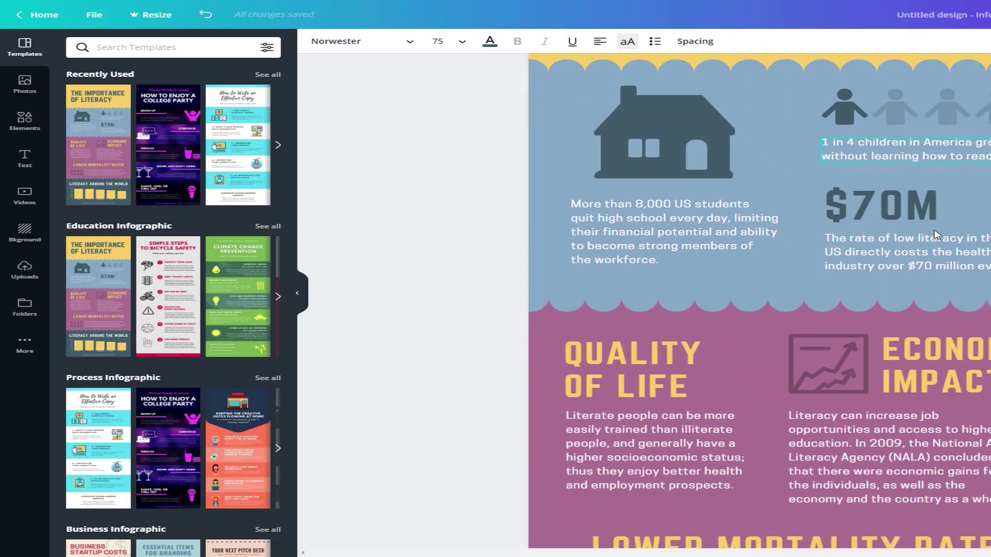
scroll(935, 234, "down", 2)
scroll(937, 235, "down", 2)
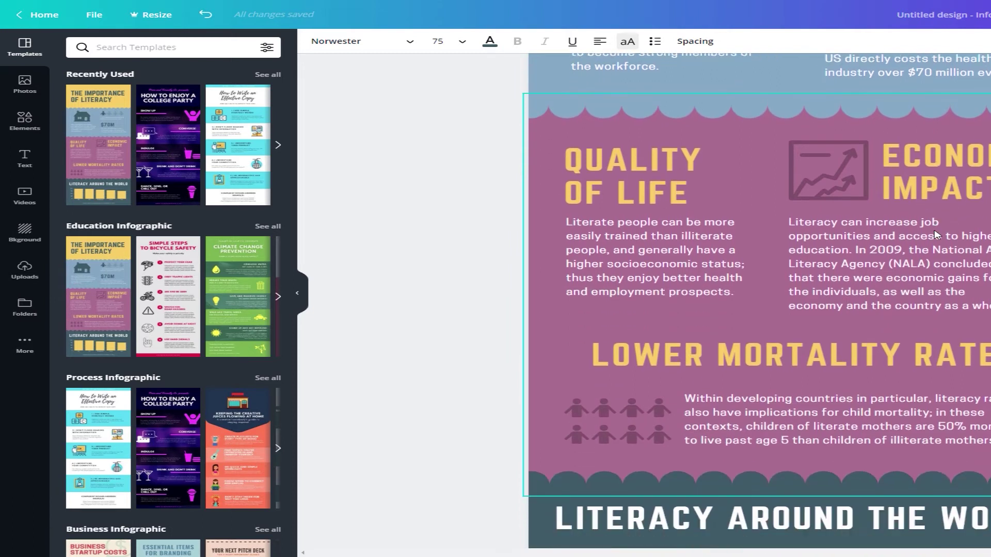
left_click(17, 126)
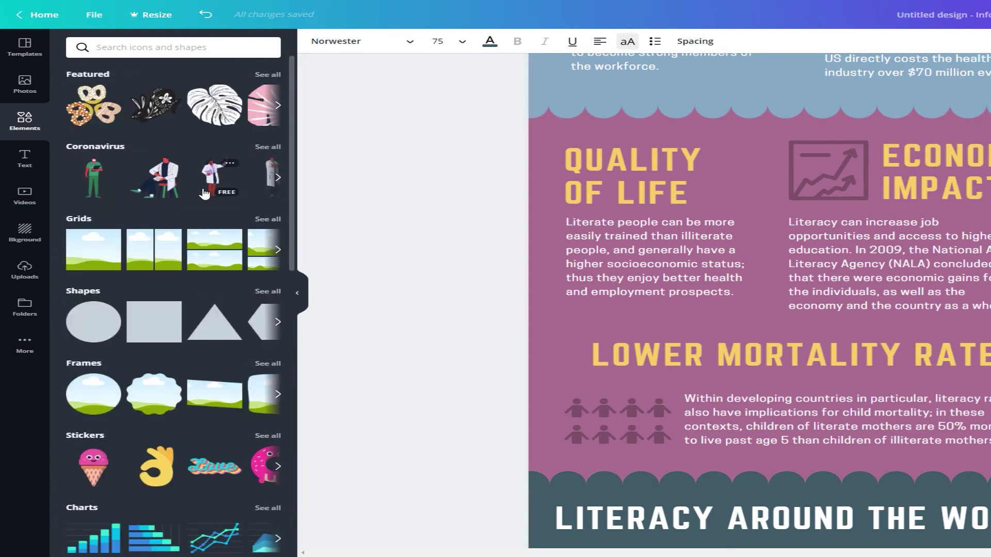
Scroll through Canva's Elements categories, including shapes, stickers, charts, gradients and lines
scroll(205, 193, "down", 3)
scroll(205, 193, "down", 2)
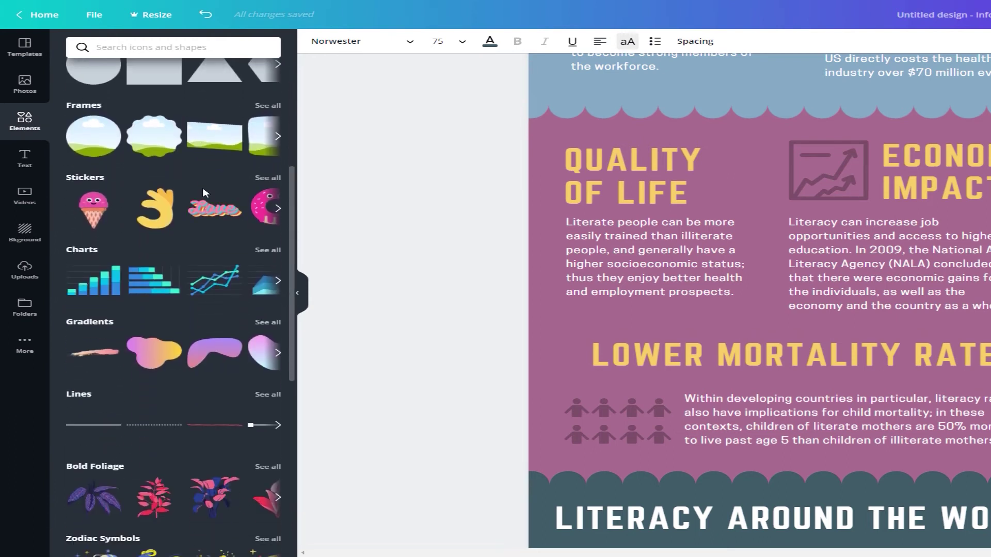
scroll(205, 193, "down", 3)
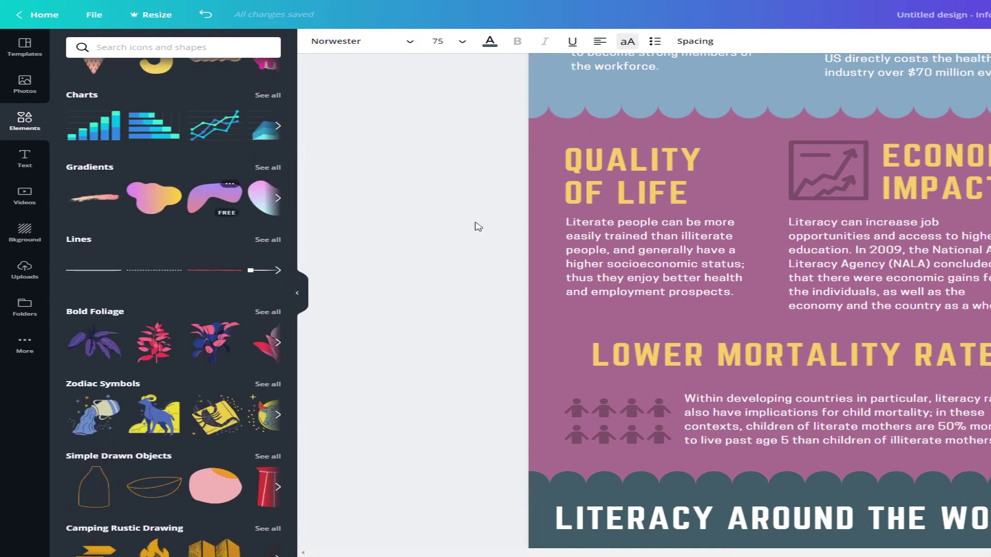
scroll(694, 304, "up", 4)
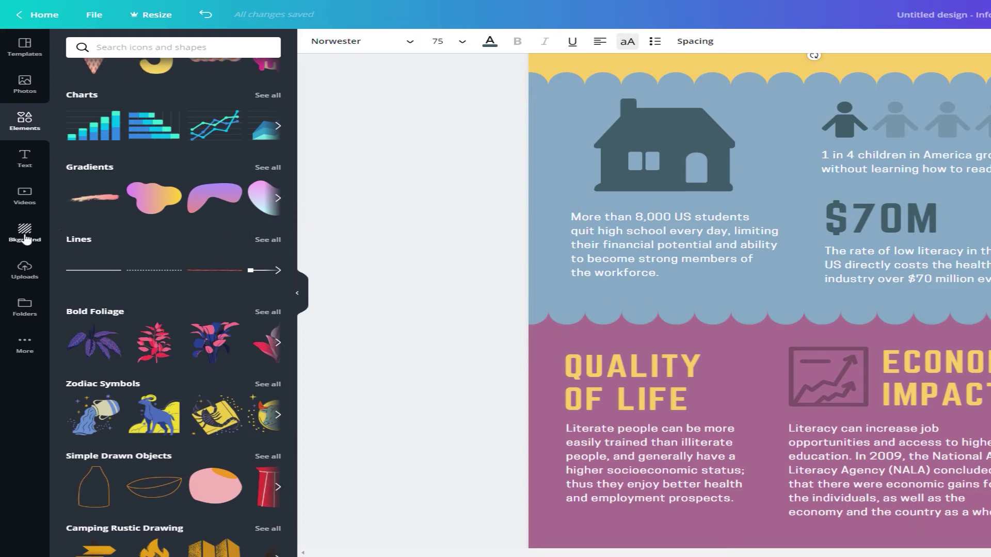
left_click(22, 165)
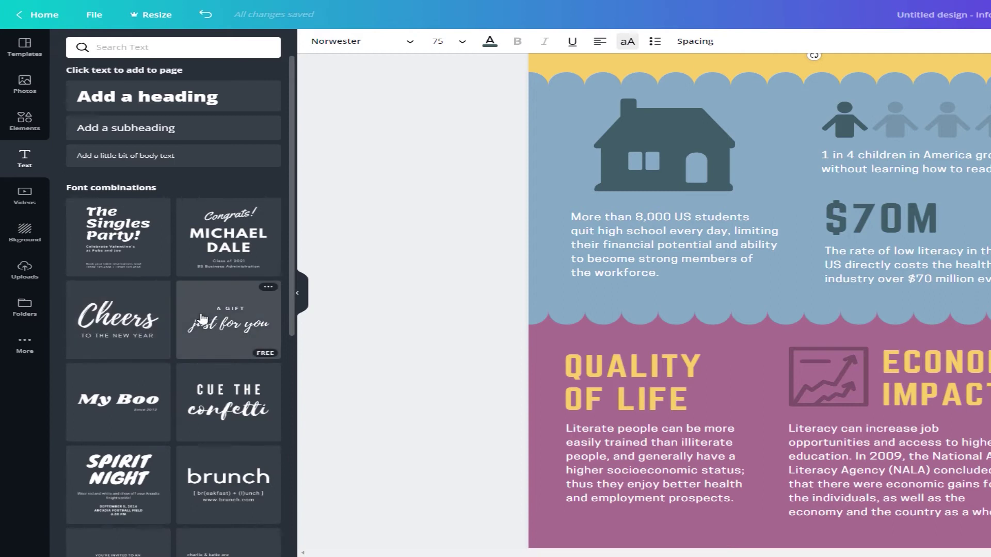
Look over Canva's text font combinations, then scroll the stock video categories
scroll(203, 319, "down", 8)
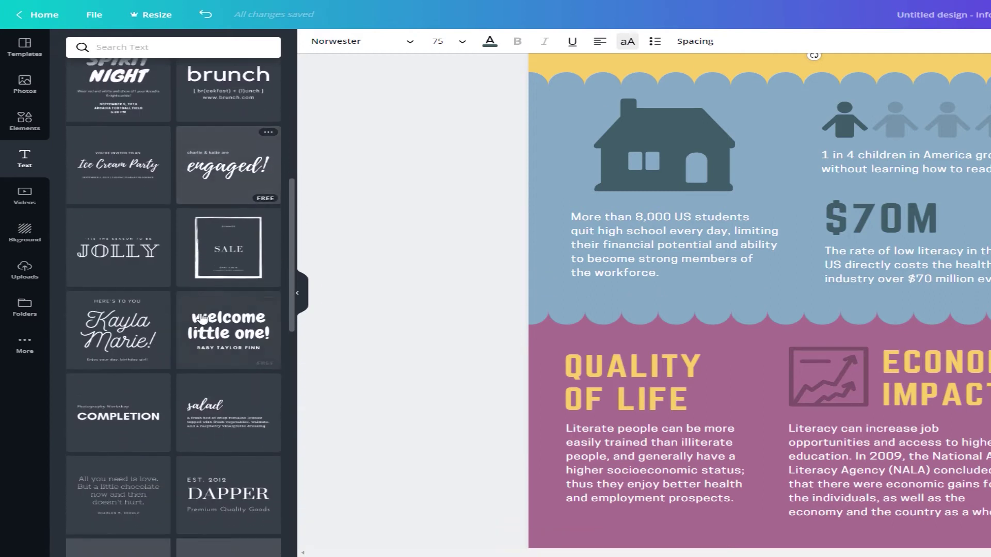
scroll(203, 318, "up", 8)
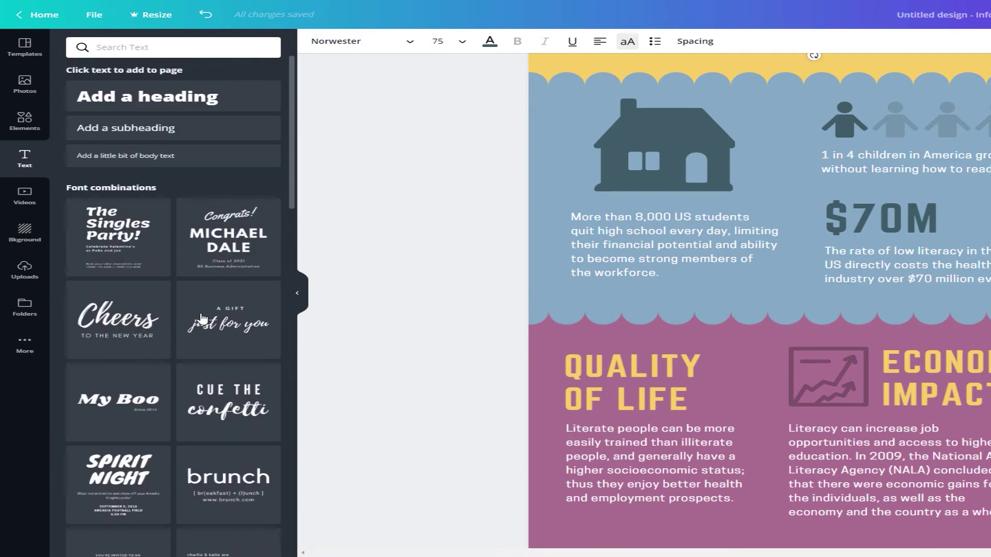
mouse_move(203, 319)
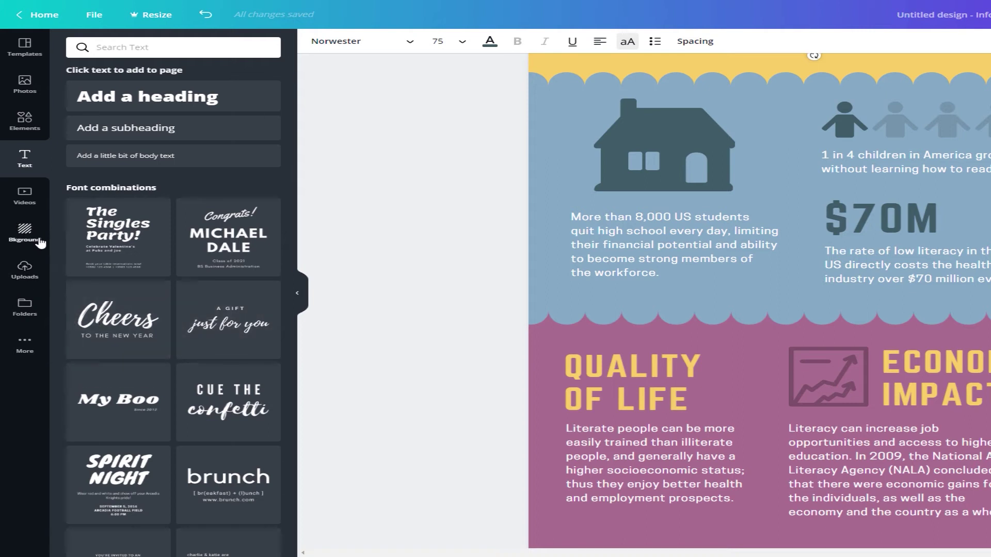
left_click(24, 199)
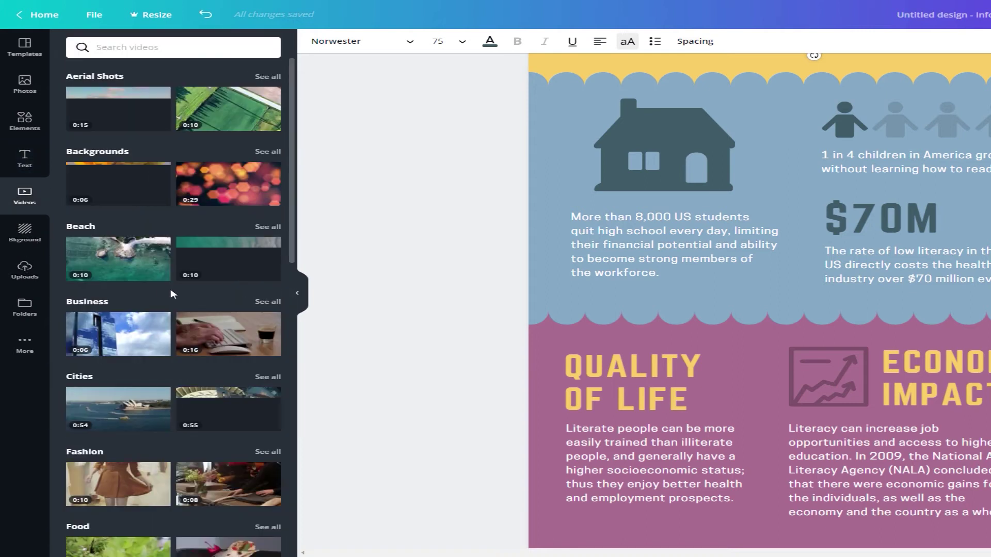
scroll(177, 295, "down", 7)
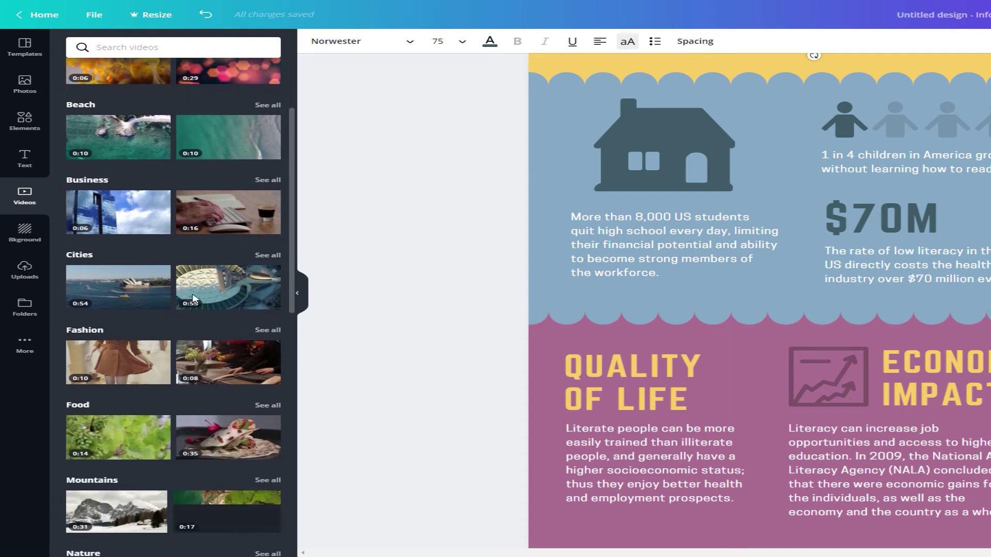
scroll(194, 299, "up", 7)
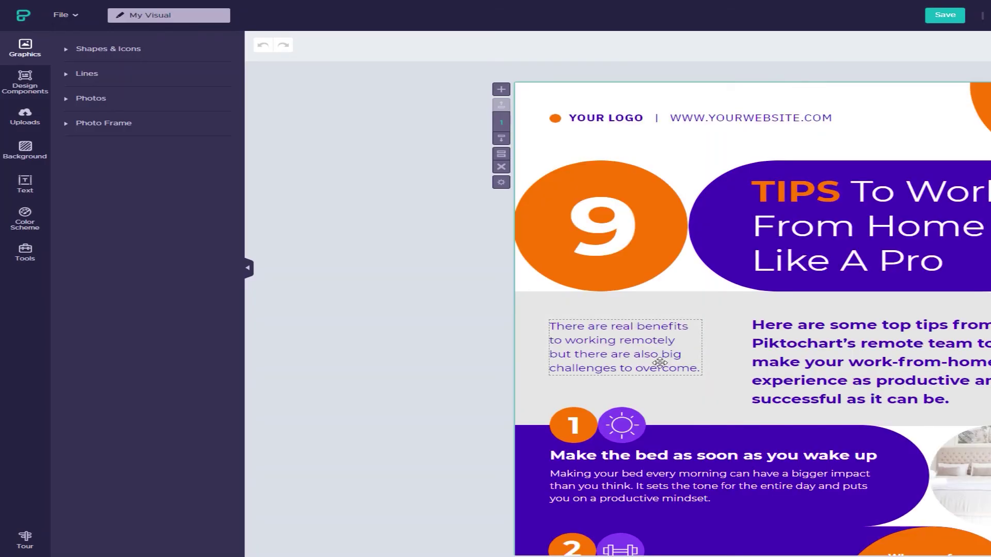
Scroll the '9 Tips To Work From Home Like A Pro' template back up to its title
scroll(660, 363, "down", 10)
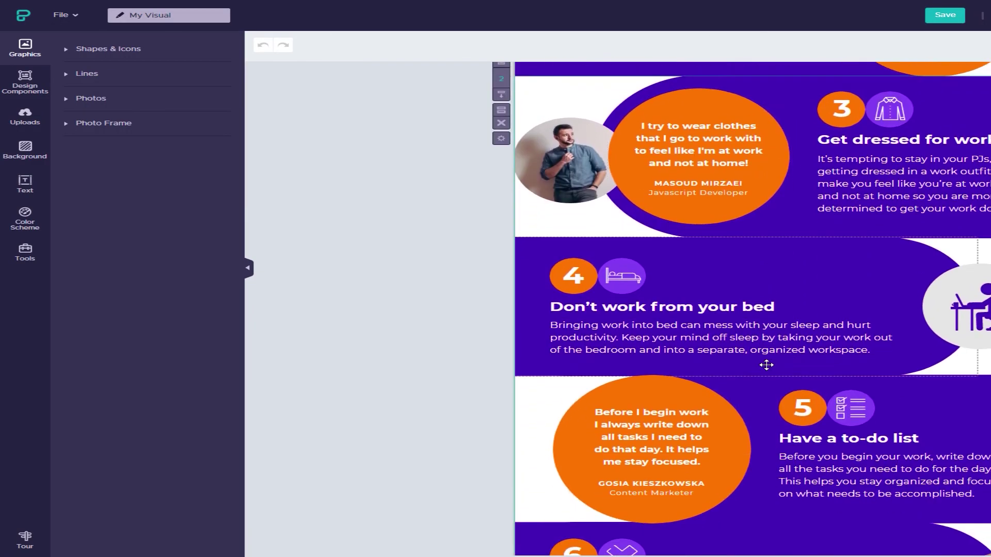
scroll(766, 365, "down", 12)
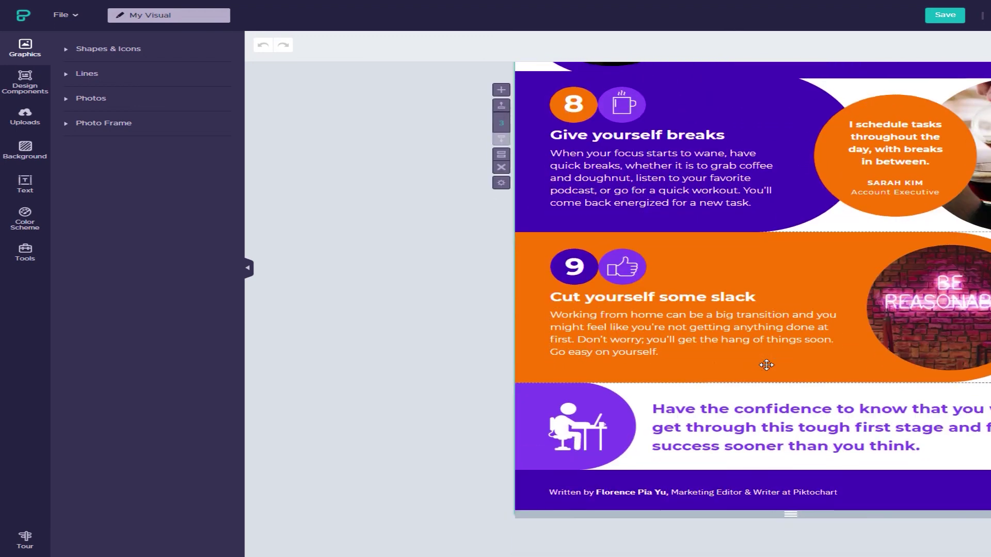
scroll(766, 365, "up", 20)
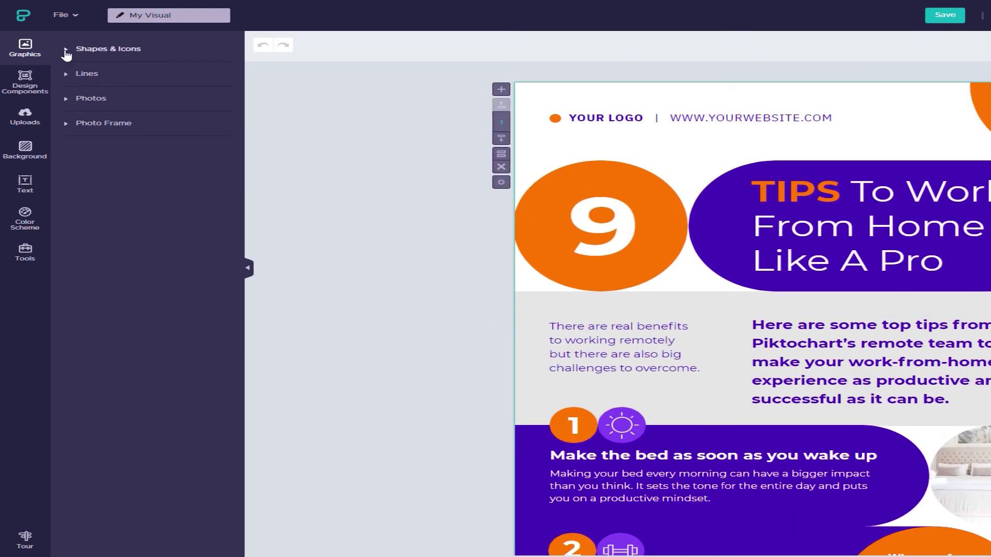
left_click(67, 50)
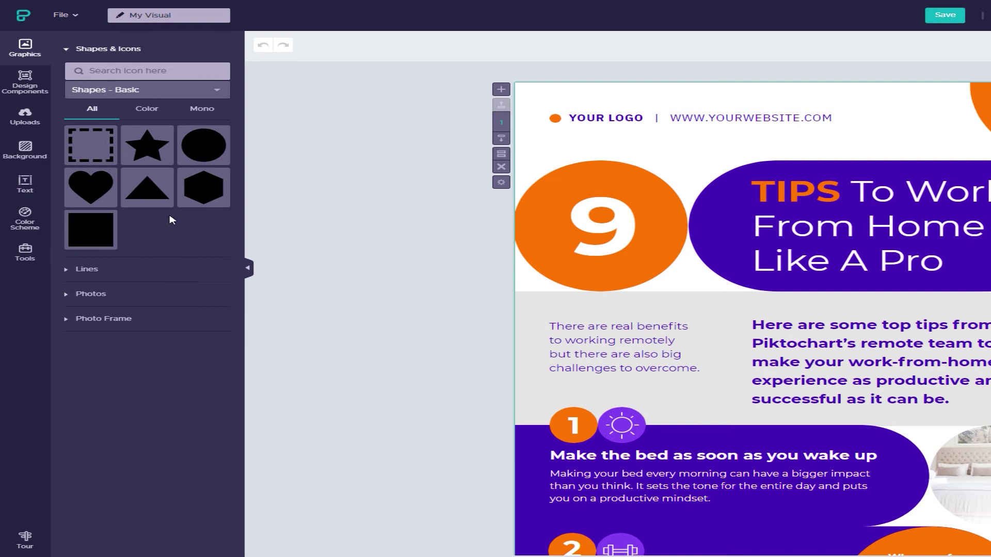
Browse Piktochart's line styles and scroll through the stock photo library
left_click(83, 270)
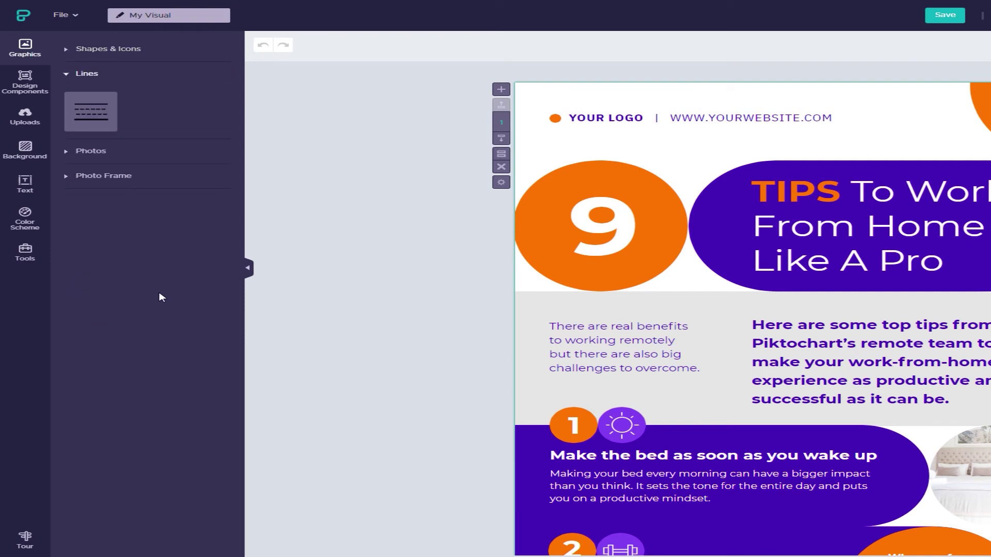
left_click(91, 151)
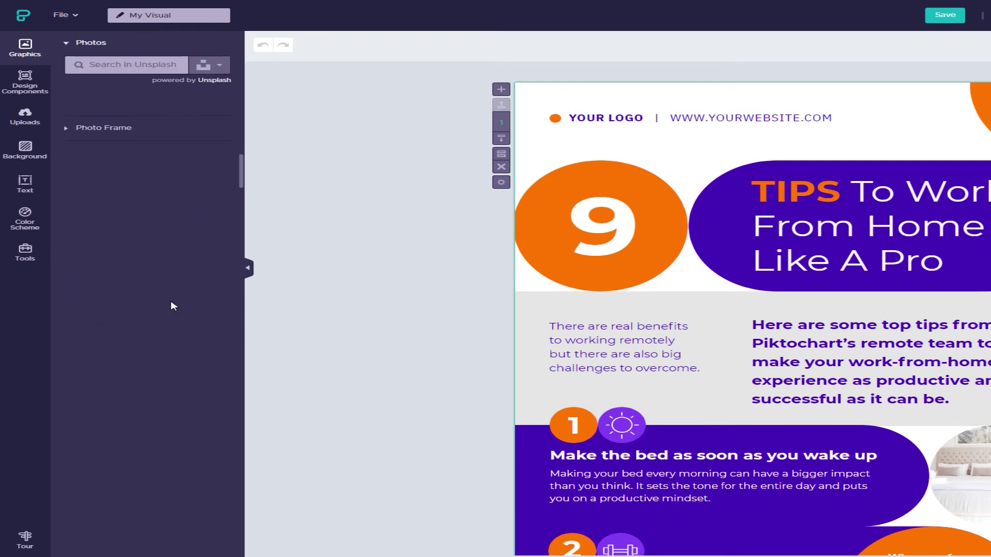
scroll(173, 307, "down", 10)
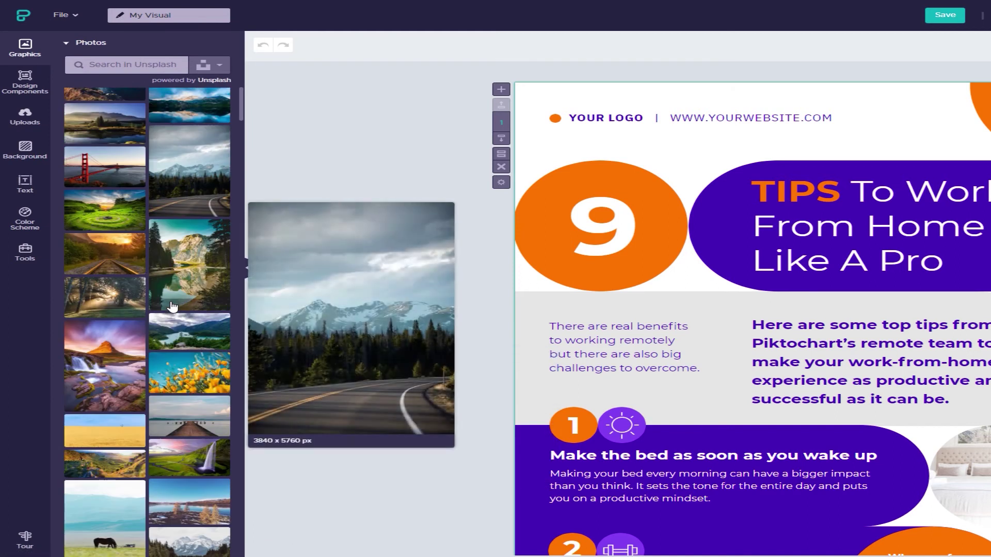
scroll(387, 458, "down", 5)
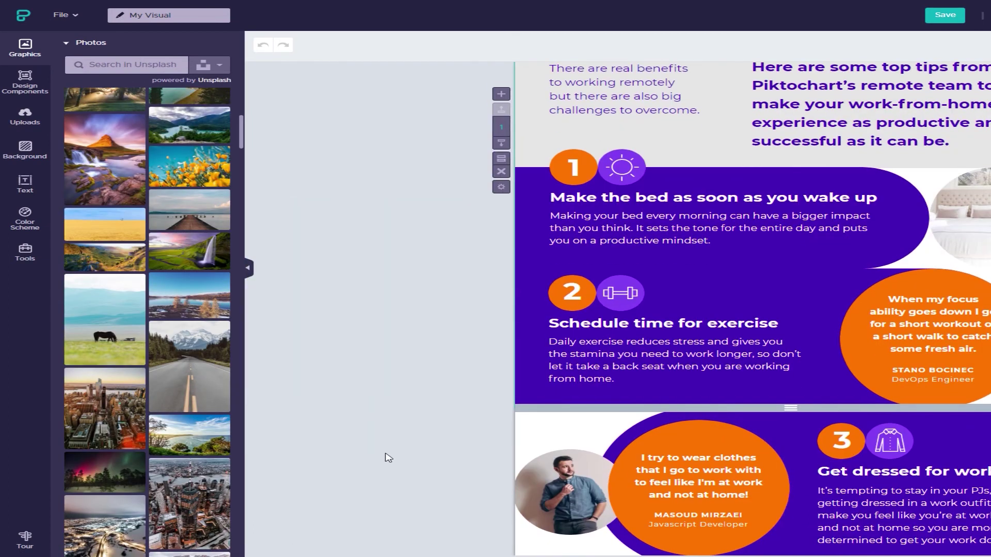
scroll(387, 457, "up", 5)
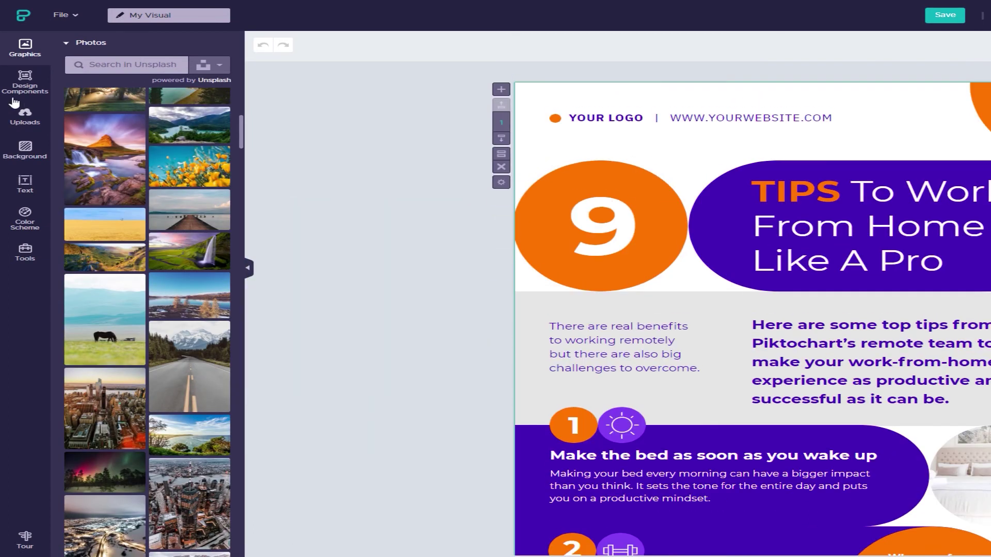
Show the Timelines collection under Design Components
left_click(24, 88)
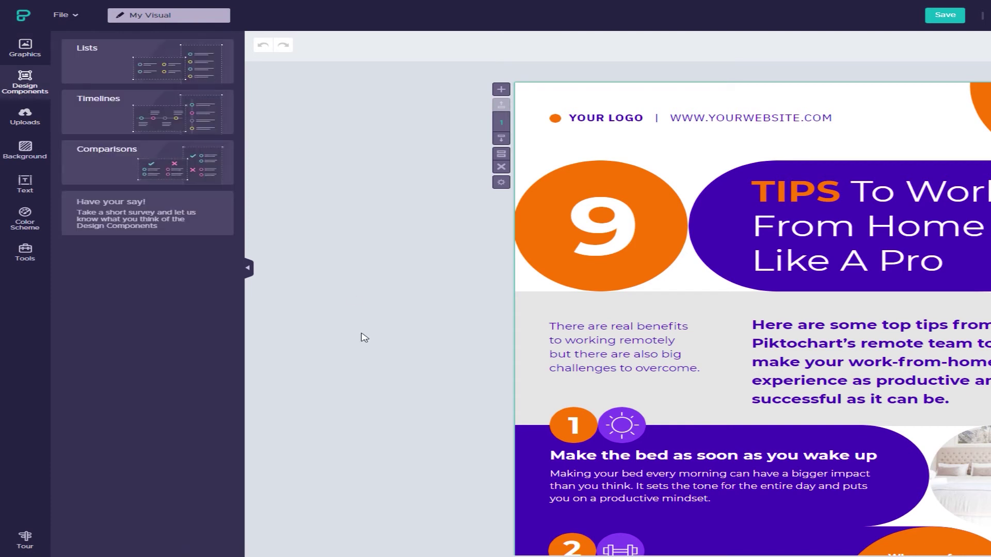
left_click(168, 128)
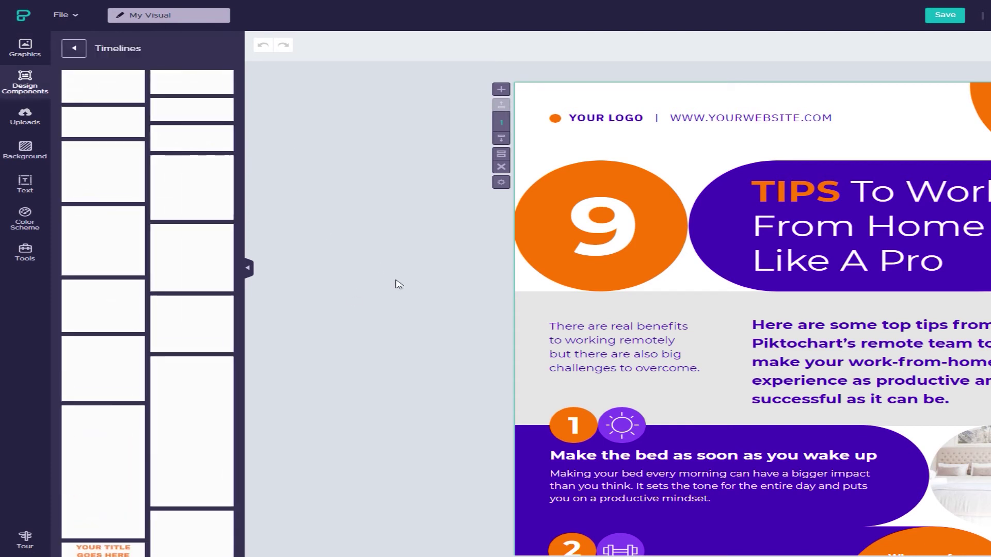
mouse_move(176, 182)
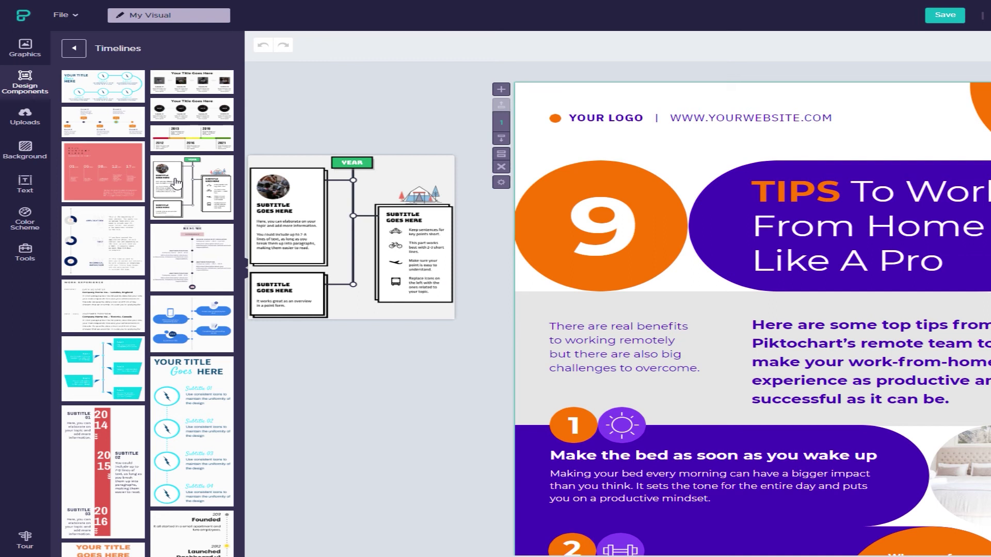
mouse_move(190, 249)
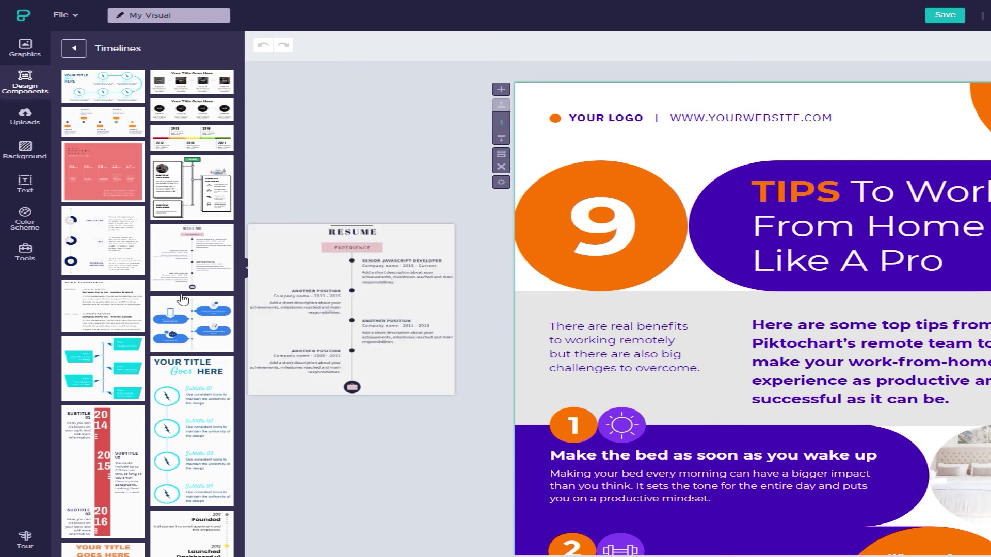
mouse_move(183, 299)
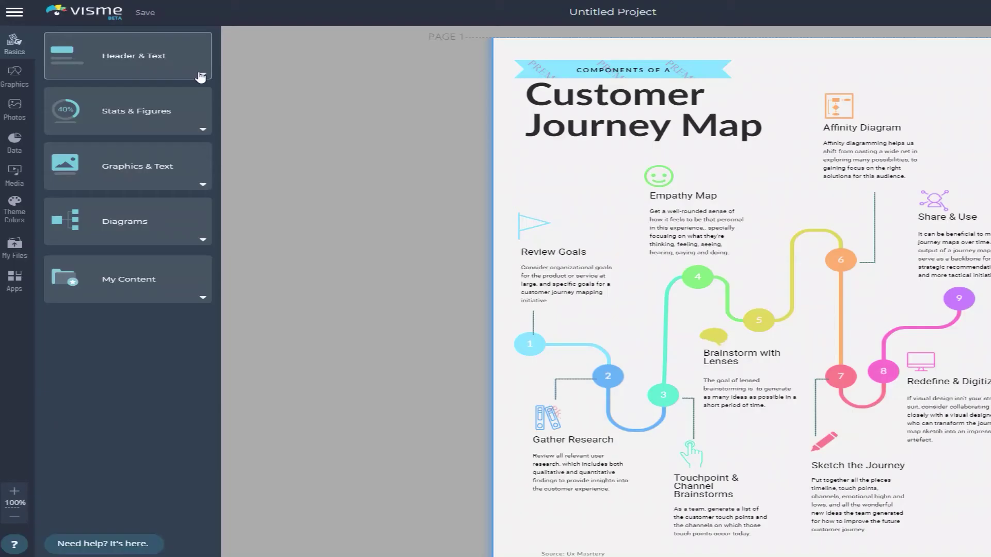
Look through Visme's Header & Text samples, then the Stats & Figures samples
left_click(196, 78)
scroll(165, 202, "down", 10)
scroll(165, 202, "up", 10)
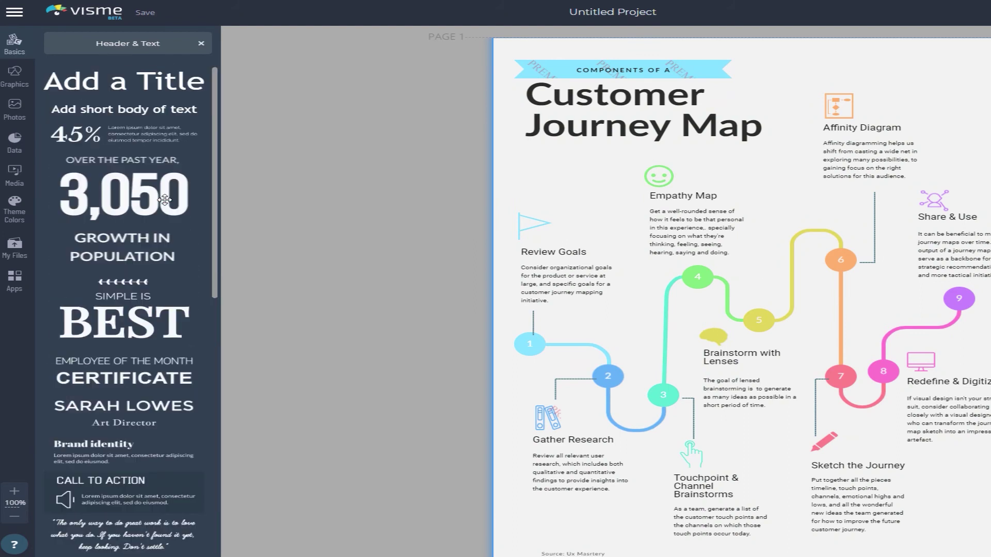
left_click(189, 48)
left_click(201, 103)
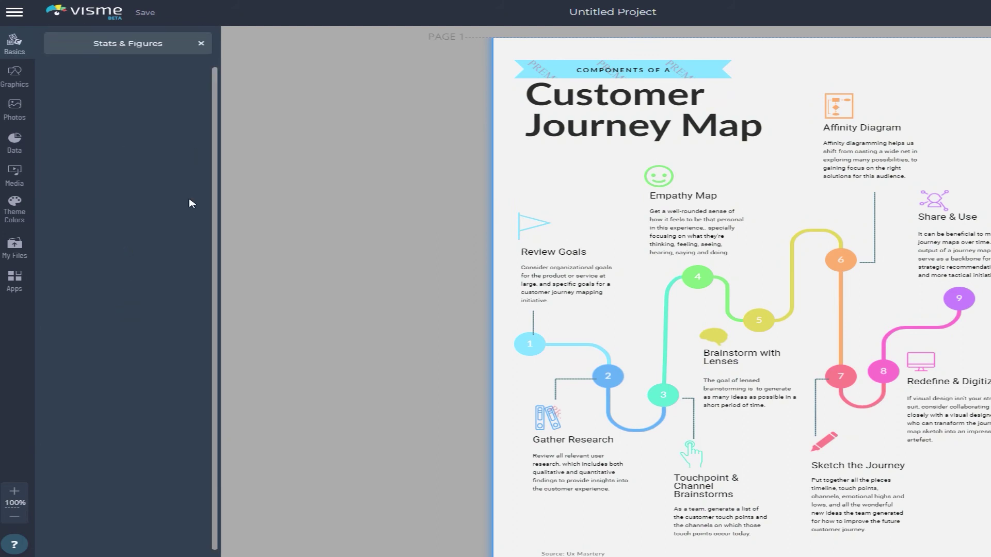
scroll(189, 199, "down", 10)
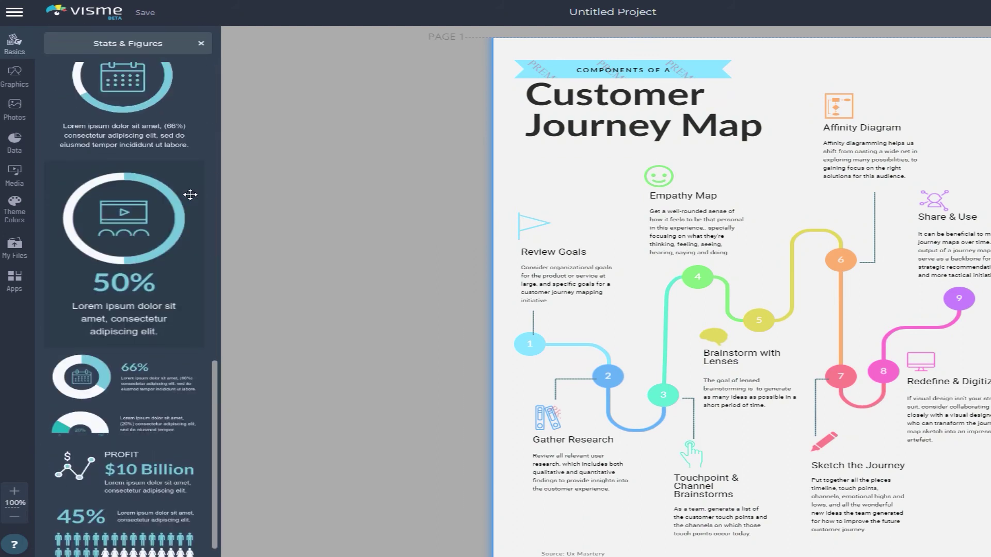
left_click(201, 44)
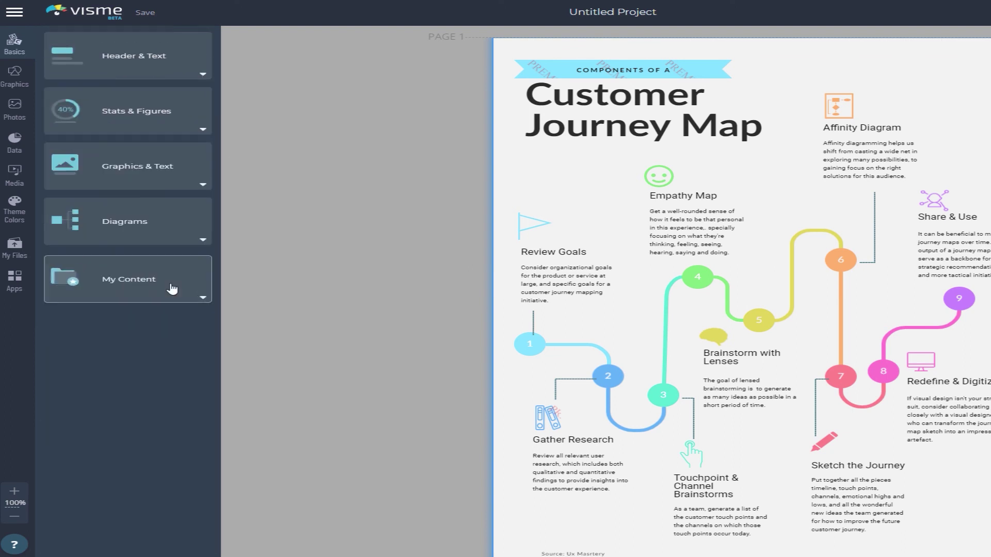
Scroll through the Graphics & Text samples
left_click(197, 178)
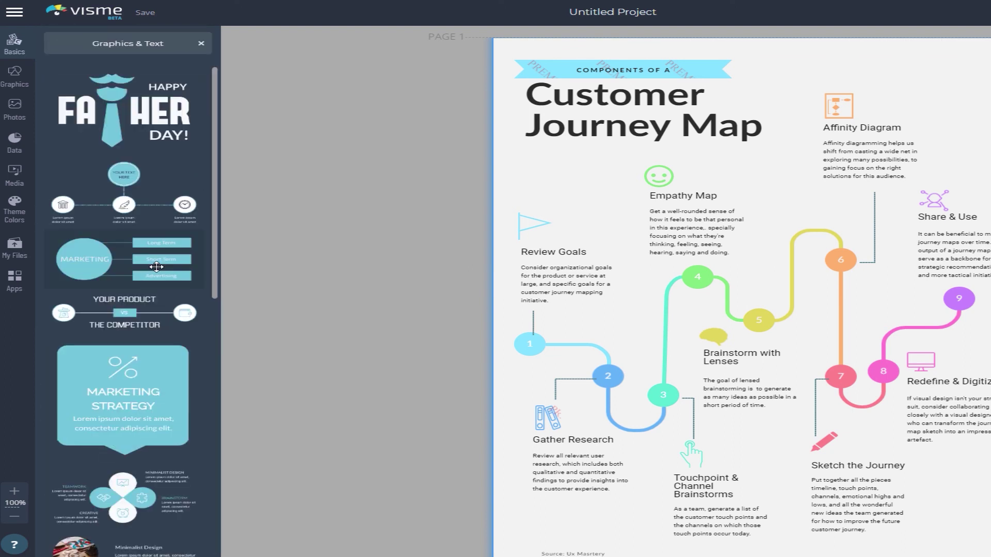
scroll(157, 269, "down", 6)
scroll(156, 267, "down", 3)
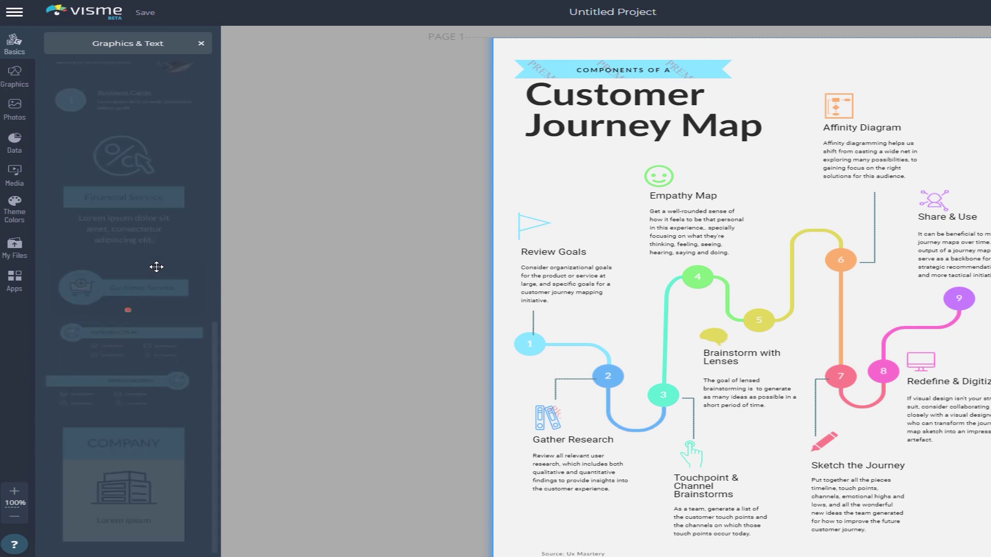
left_click(13, 84)
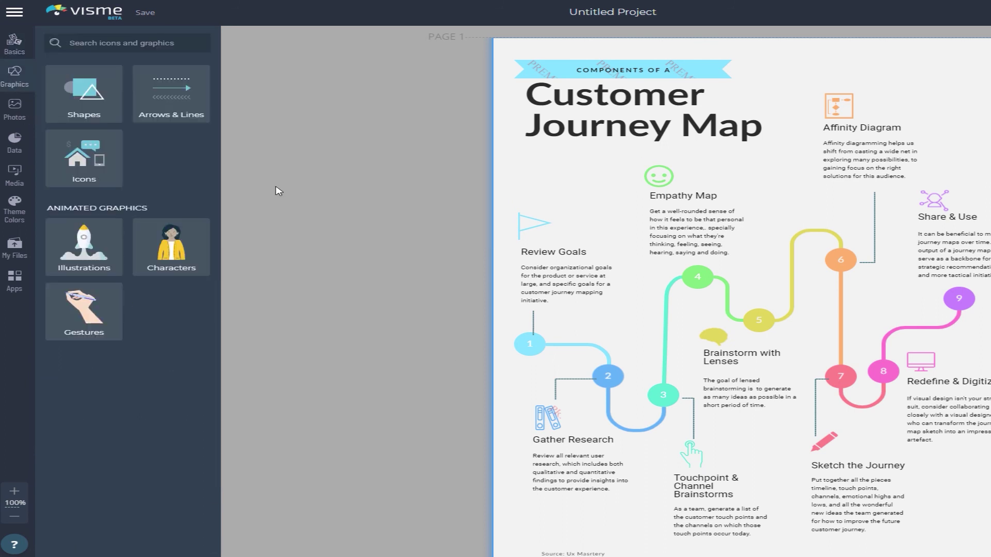
Add a Professional businessman from Characters, resize it smaller, and set it beside the Customer Journey Map title
left_click(184, 238)
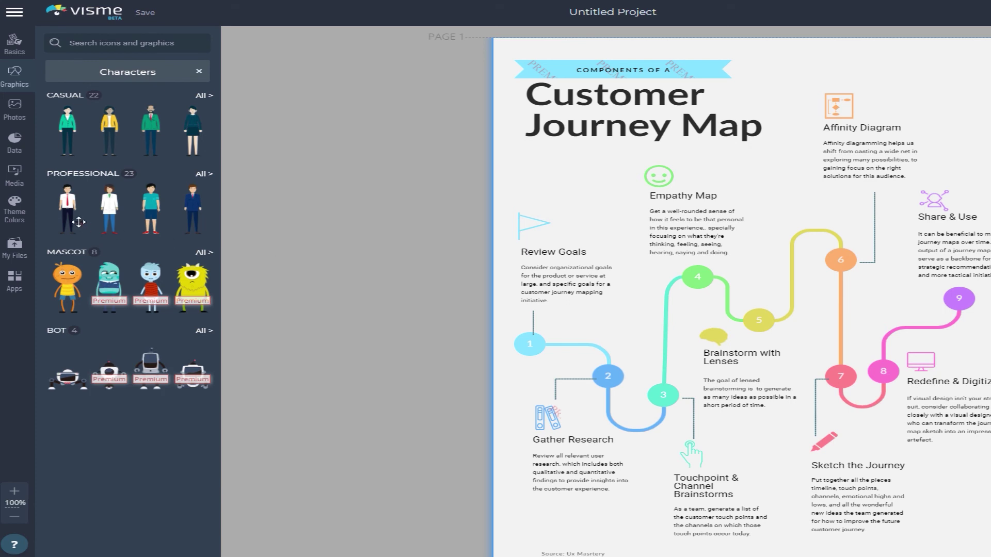
left_click(67, 204)
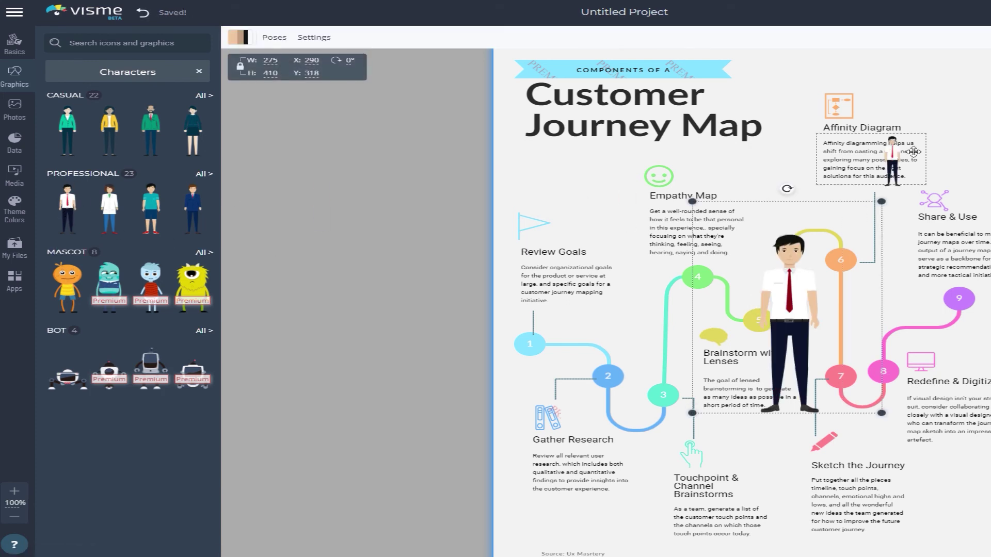
left_click_drag(962, 125, 895, 277)
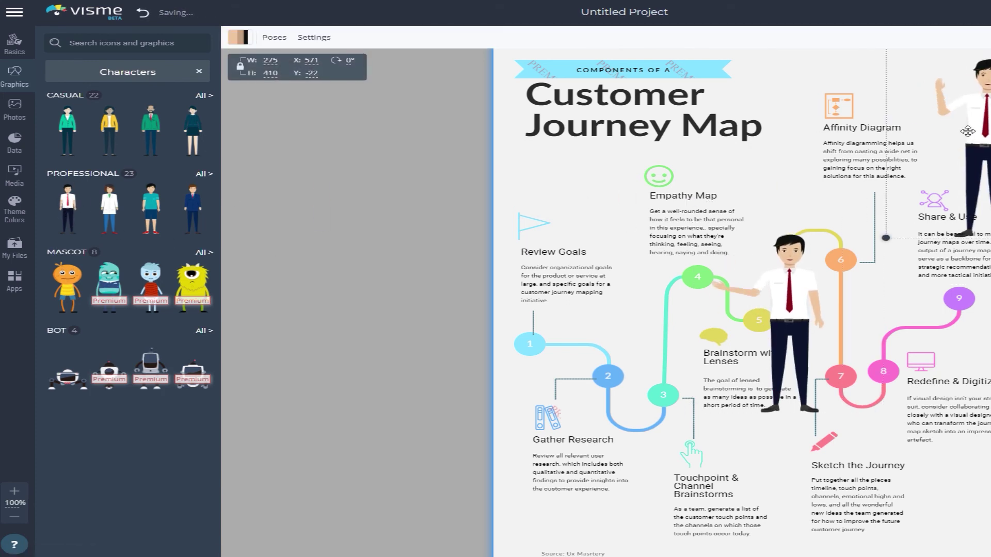
left_click_drag(968, 130, 792, 148)
left_click_drag(864, 84, 793, 102)
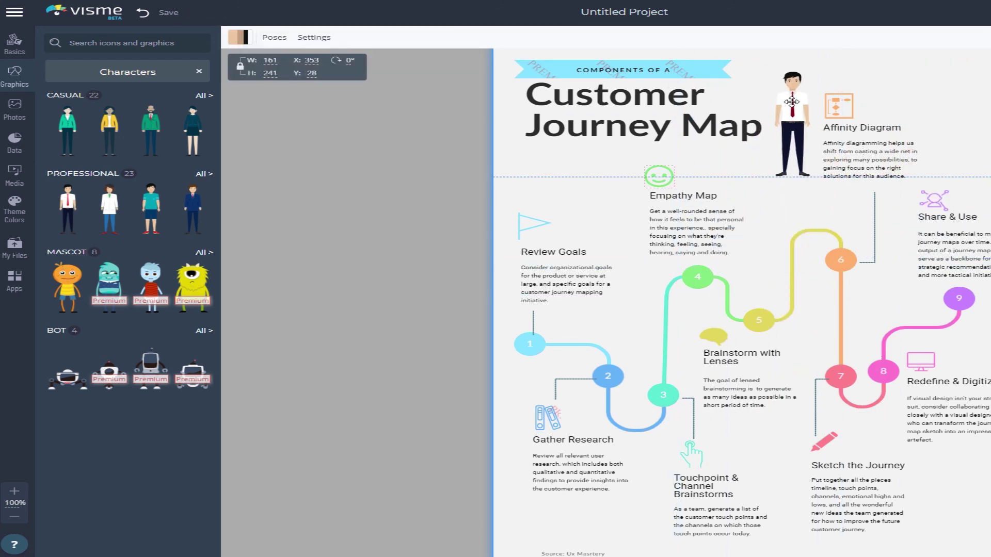